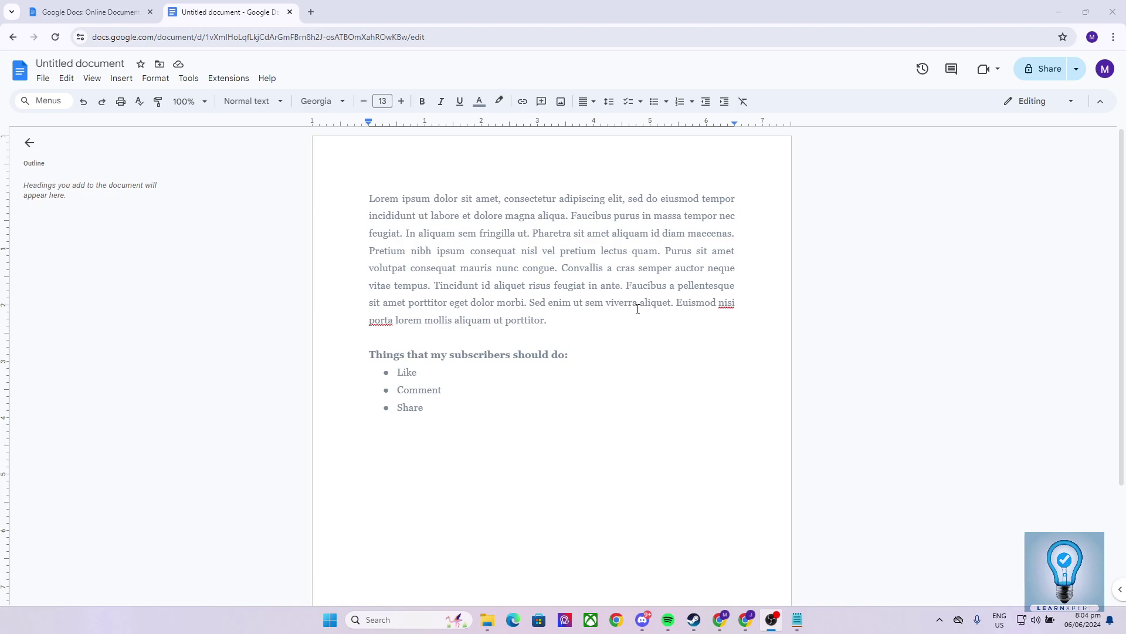
- Copy the whole Lorem ipsum paragraph
{"action": "double_click", "coordinate": [365, 198]}
{"action": "left_click", "coordinate": [362, 206]}
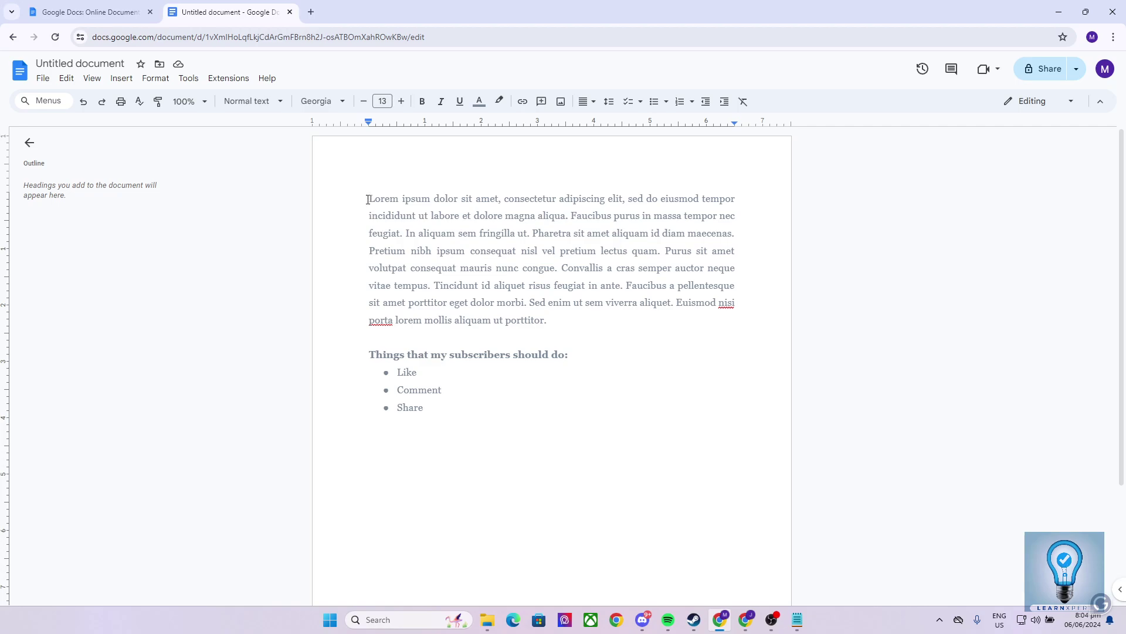
{"action": "left_click_drag", "start_coordinate": [368, 198], "coordinate": [556, 325]}
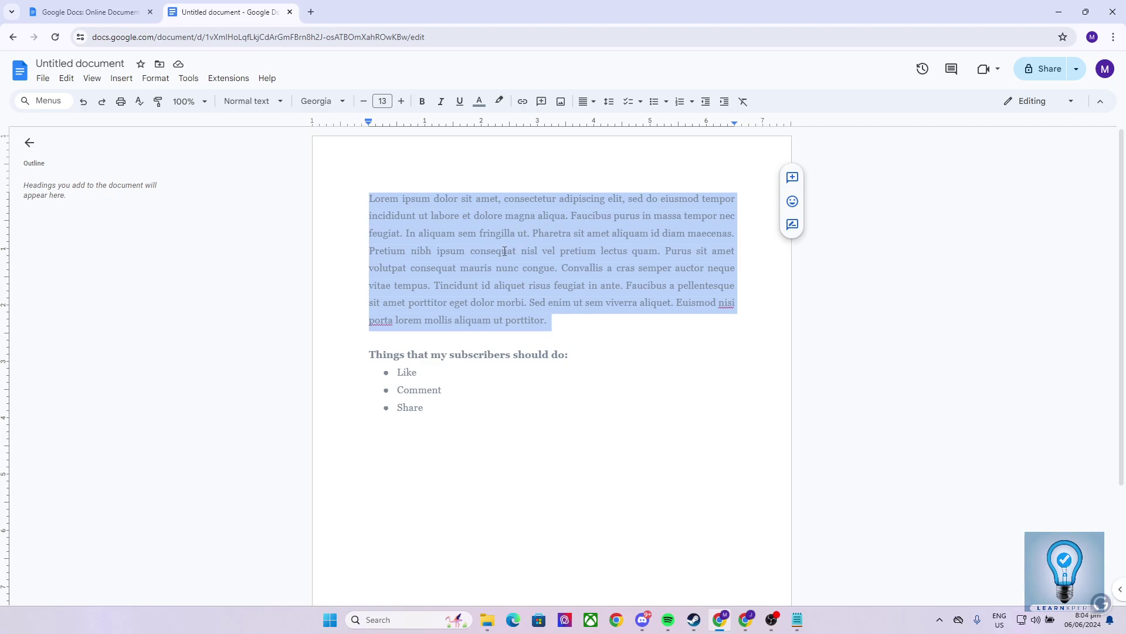
{"action": "right_click", "coordinate": [504, 252]}
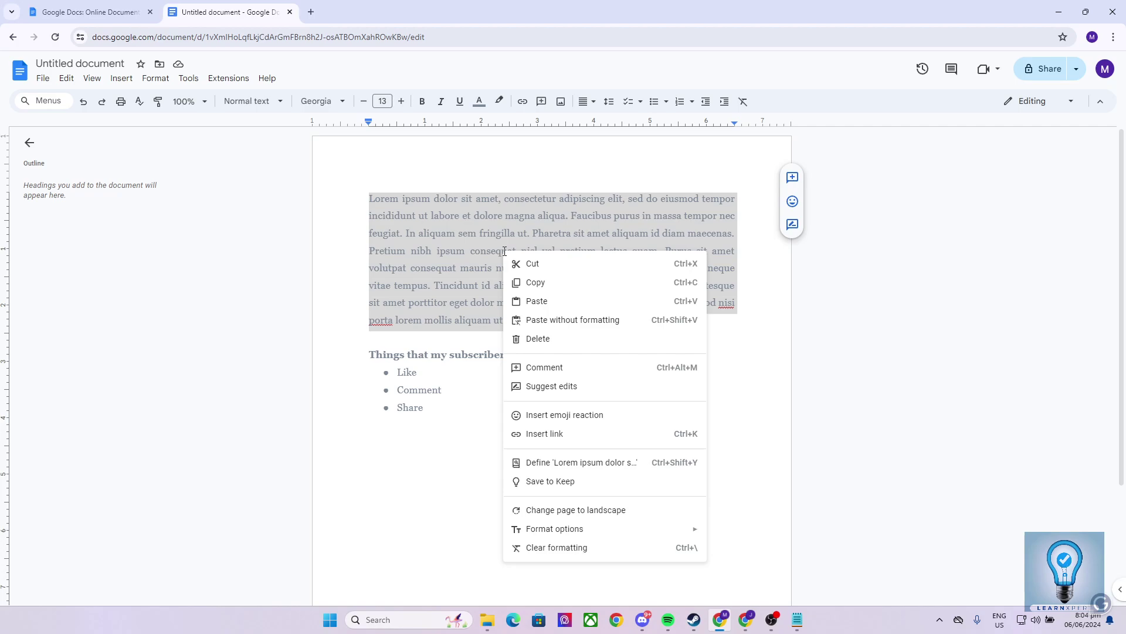
{"action": "left_click", "coordinate": [525, 283]}
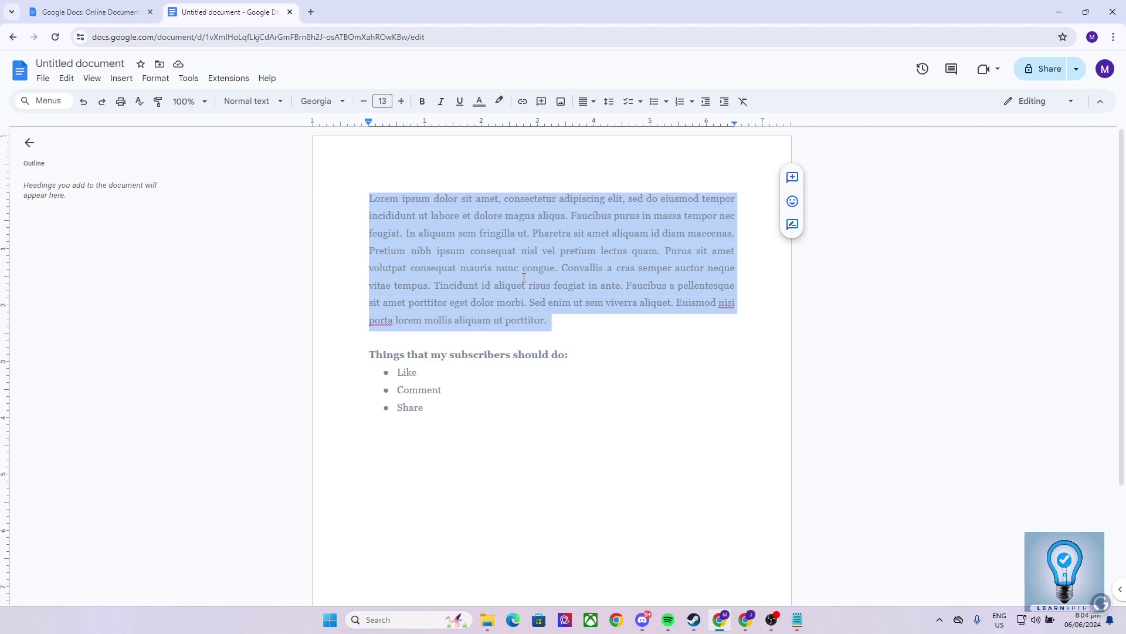
- Paste the copied paragraph on a new line directly below the original
{"action": "left_click", "coordinate": [591, 322]}
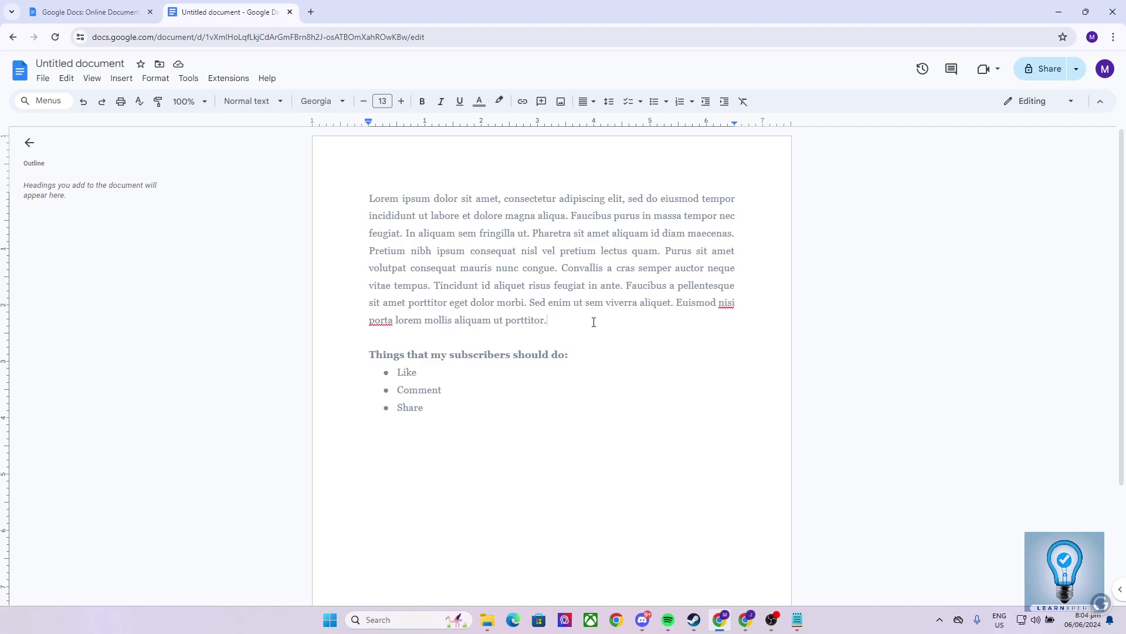
{"action": "key", "text": "Return"}
{"action": "key", "text": "Return"}
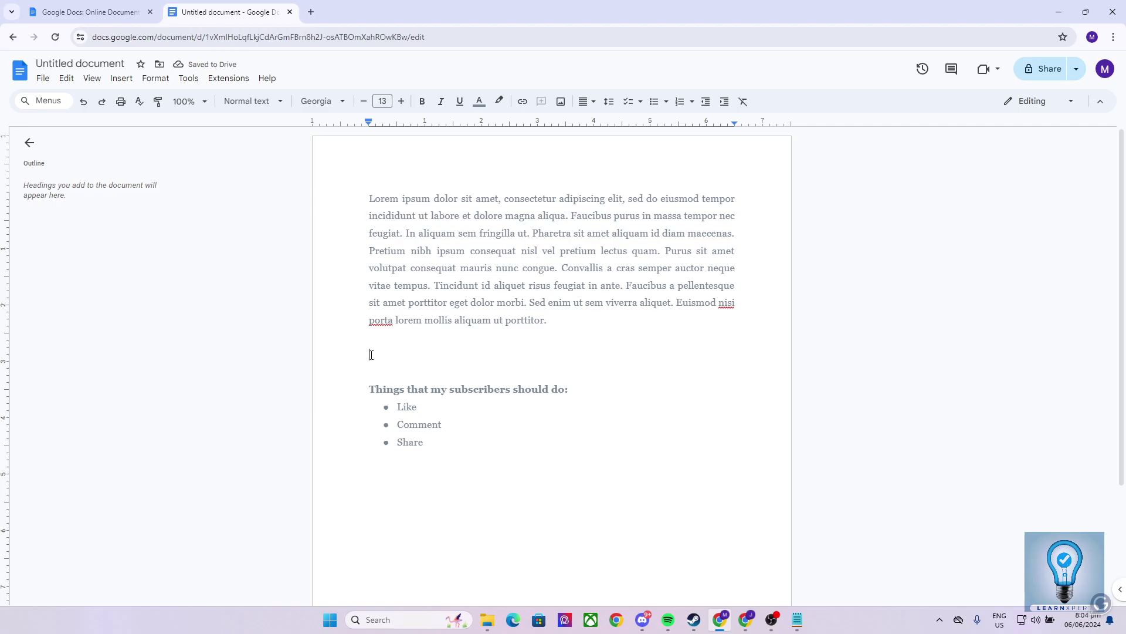
{"action": "right_click", "coordinate": [371, 355]}
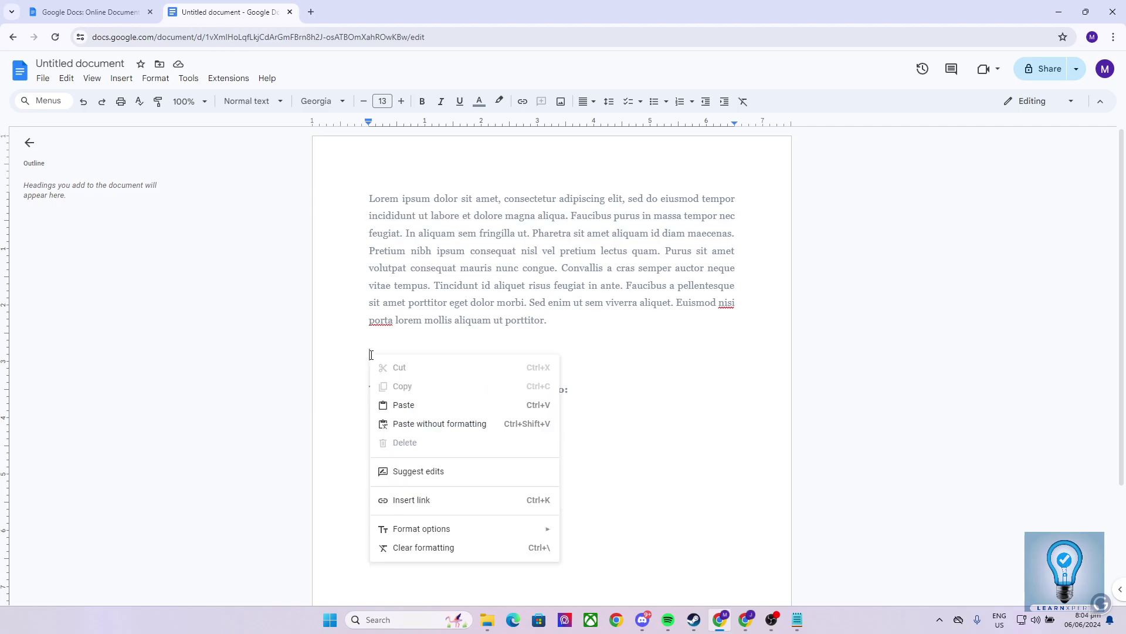
{"action": "left_click", "coordinate": [408, 410]}
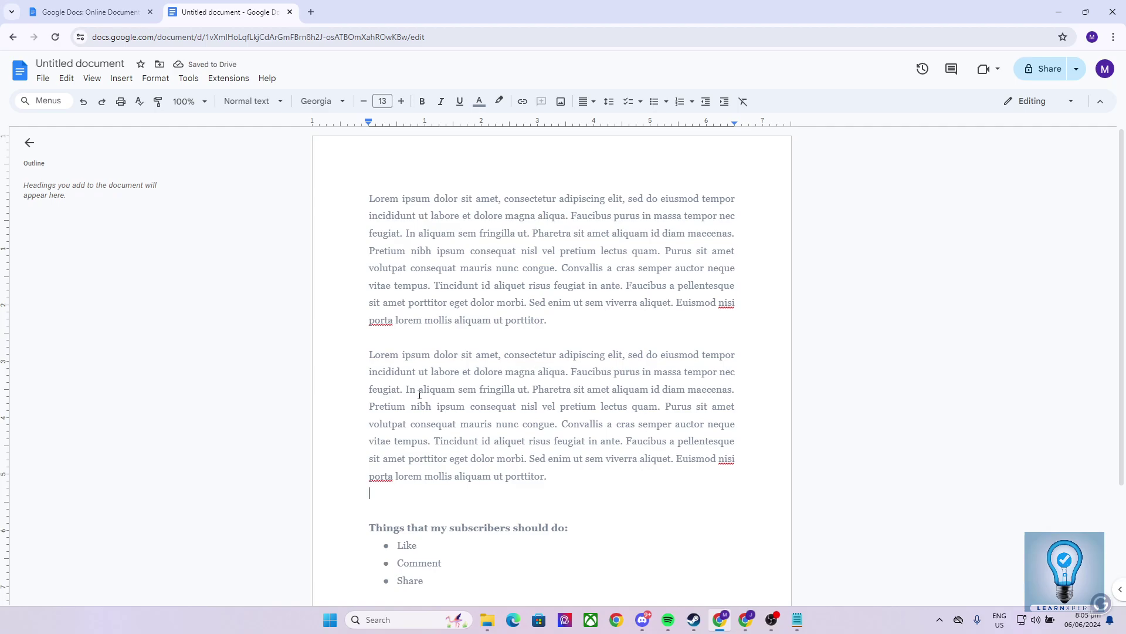
- Delete the duplicated second Lorem ipsum paragraph and its leftover empty line
{"action": "left_click_drag", "start_coordinate": [585, 477], "coordinate": [368, 364]}
{"action": "left_click", "coordinate": [576, 476]}
{"action": "key", "text": "ctrl+shift+Up"}
{"action": "key", "text": "BackSpace"}
{"action": "key", "text": "BackSpace"}
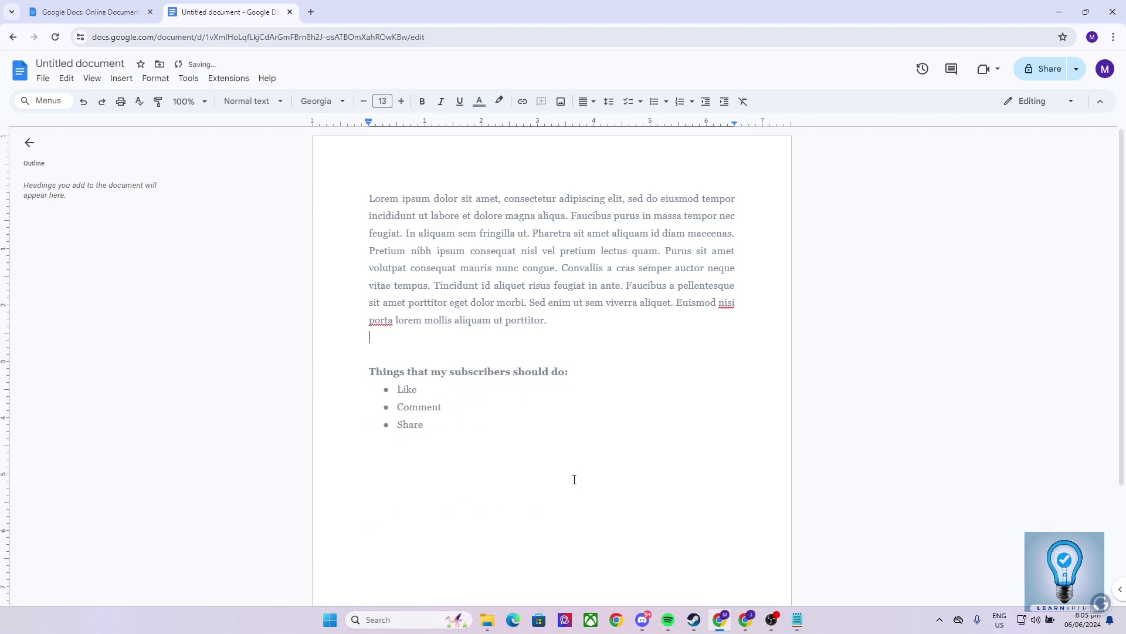
- Copy the first paragraph's opening sentence, ending with "magna aliqua."
{"action": "triple_click", "coordinate": [386, 199]}
{"action": "left_click", "coordinate": [385, 200]}
{"action": "left_click_drag", "start_coordinate": [359, 199], "coordinate": [587, 201]}
{"action": "left_click", "coordinate": [594, 199]}
{"action": "left_click_drag", "start_coordinate": [370, 200], "coordinate": [569, 217]}
{"action": "right_click", "coordinate": [547, 221]}
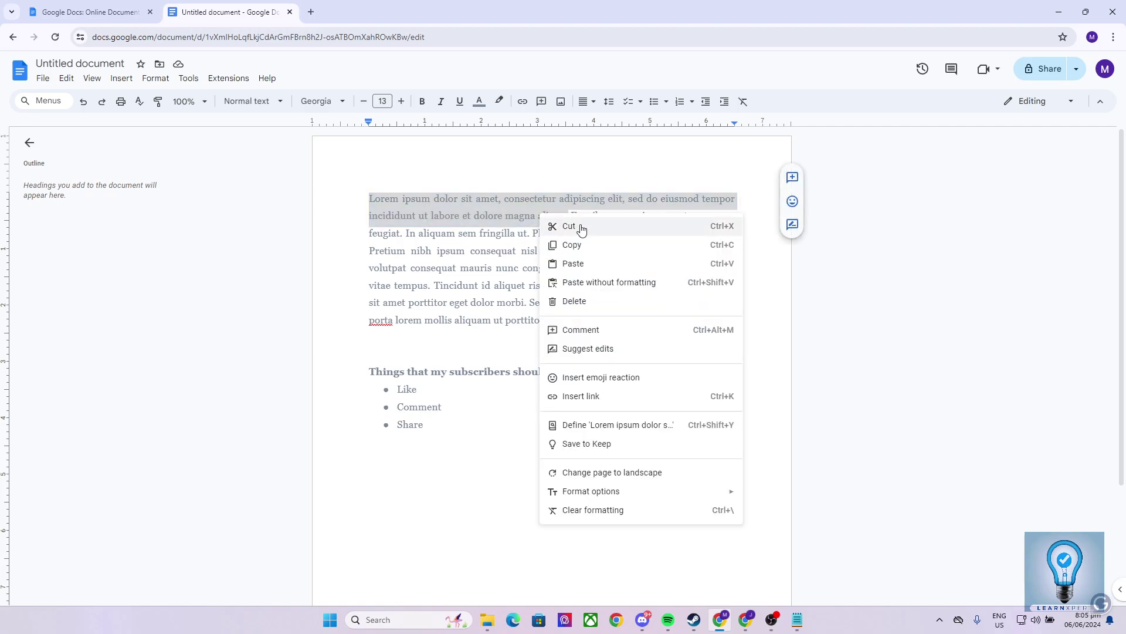
{"action": "left_click", "coordinate": [579, 251]}
- Paste the copied sentence on a blank line above the bulleted list heading
{"action": "left_click", "coordinate": [407, 351]}
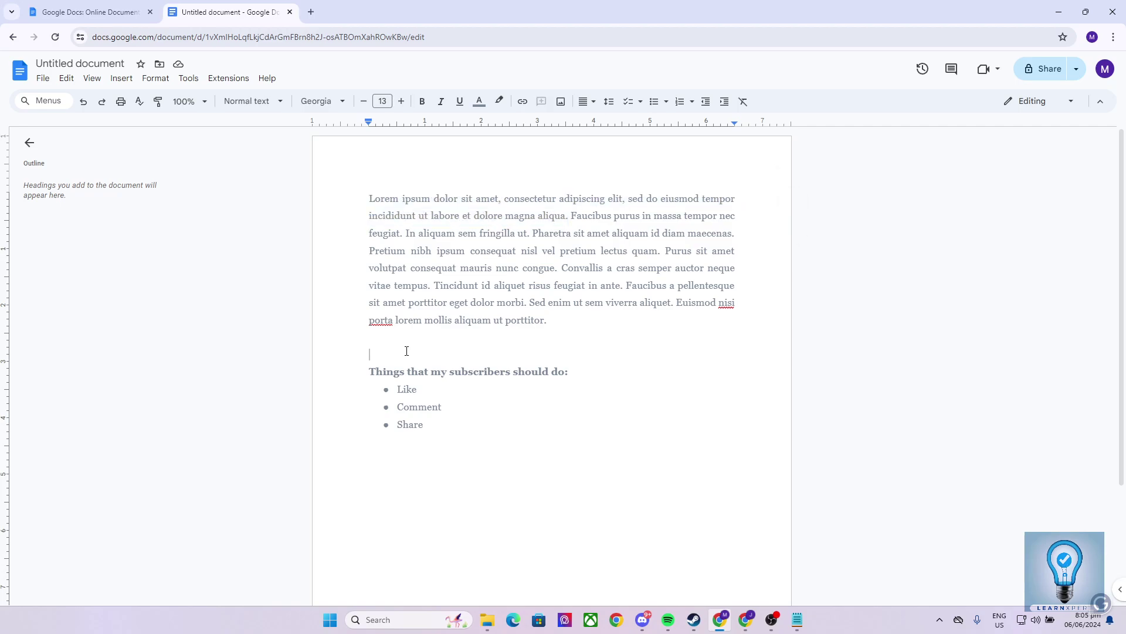
{"action": "key", "text": "Return"}
{"action": "key", "text": "BackSpace"}
{"action": "key", "text": "Return"}
{"action": "key", "text": "Up"}
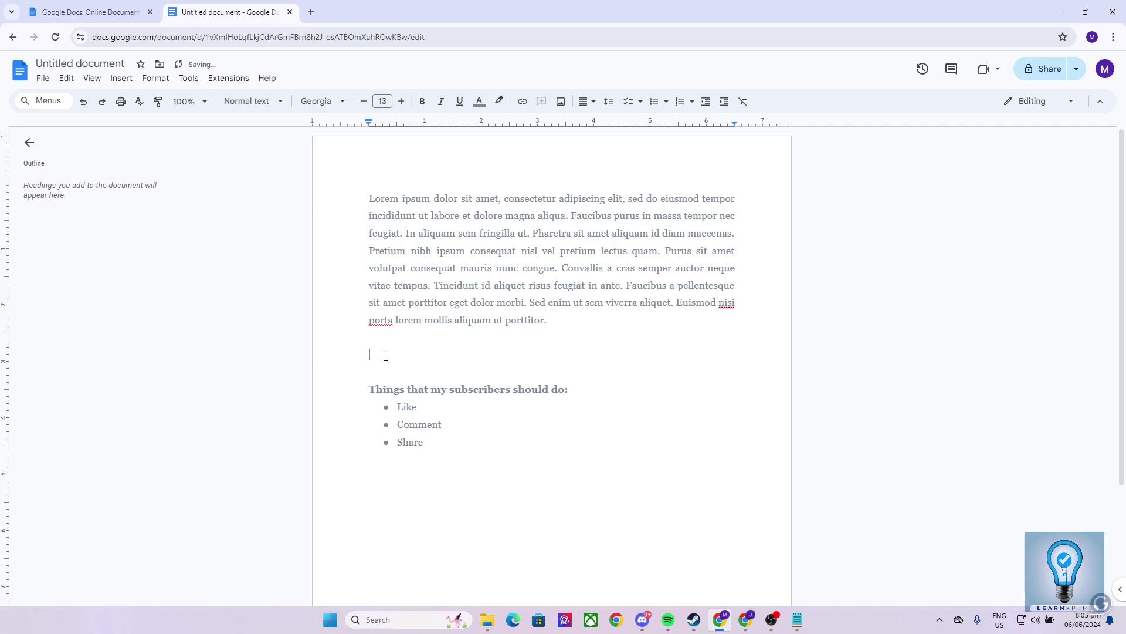
{"action": "right_click", "coordinate": [385, 356]}
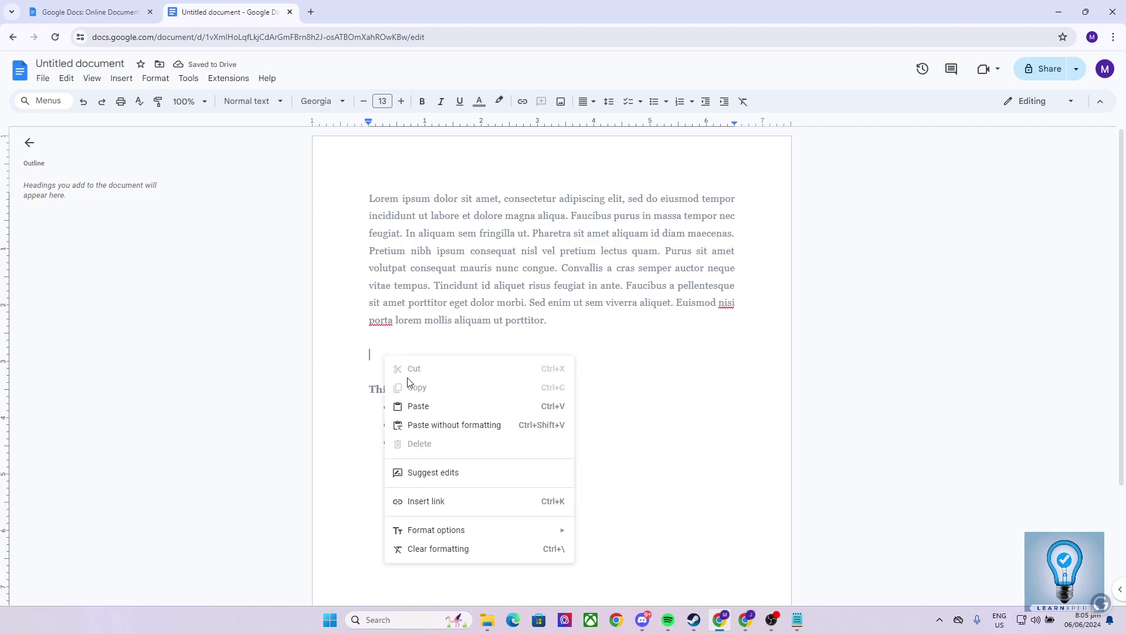
{"action": "left_click", "coordinate": [412, 406]}
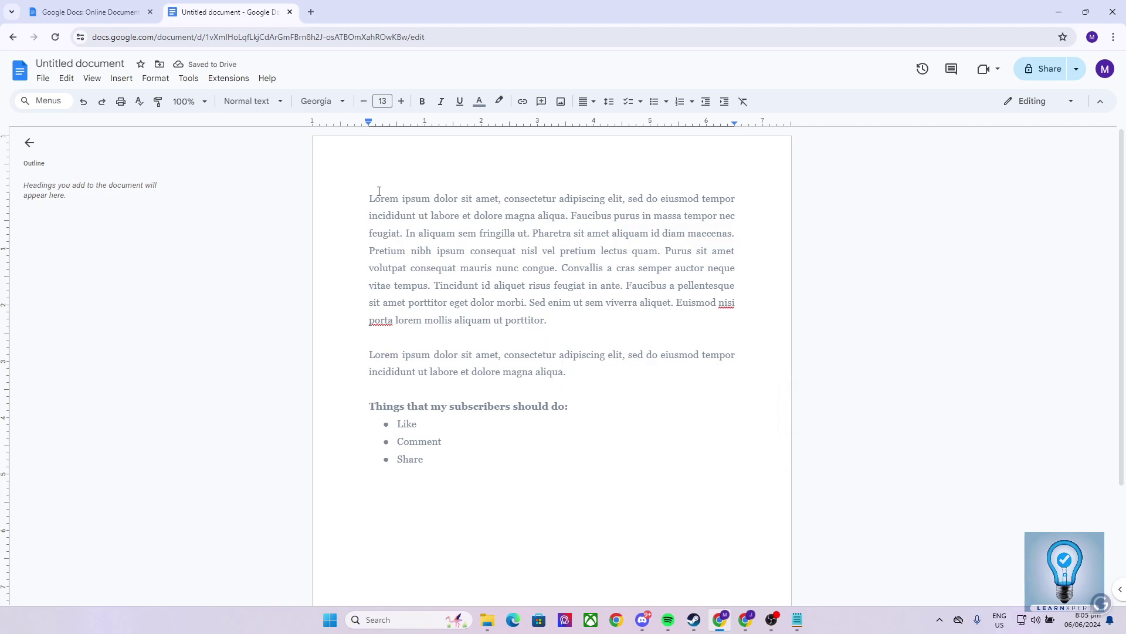
- Delete the pasted sentence together with the blank line above it
{"action": "left_click_drag", "start_coordinate": [368, 197], "coordinate": [568, 216]}
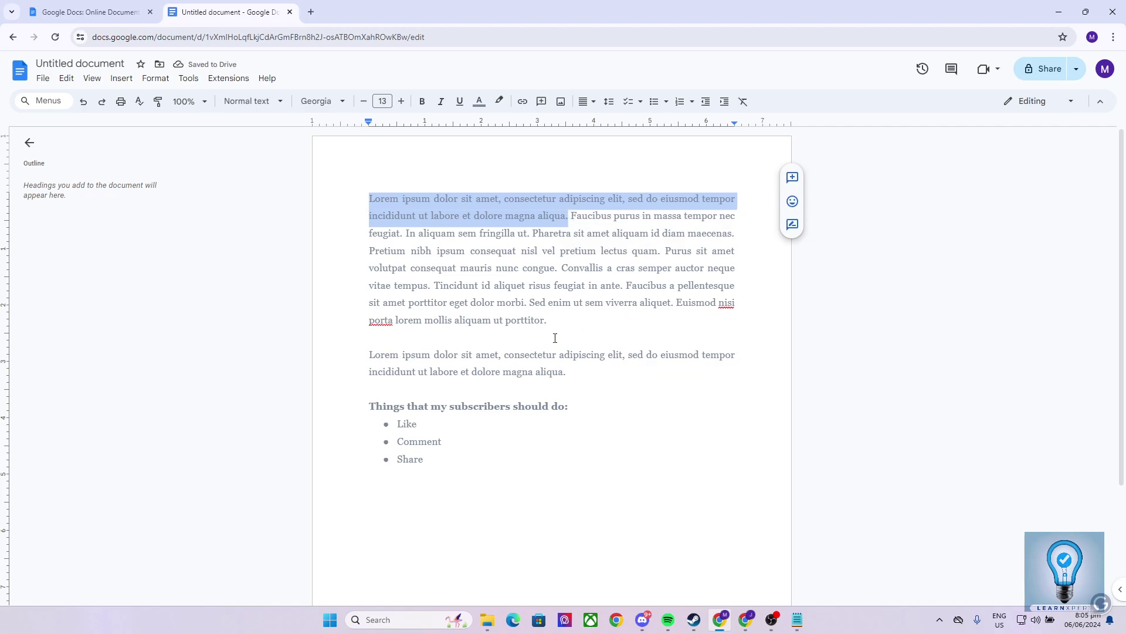
{"action": "left_click", "coordinate": [595, 376]}
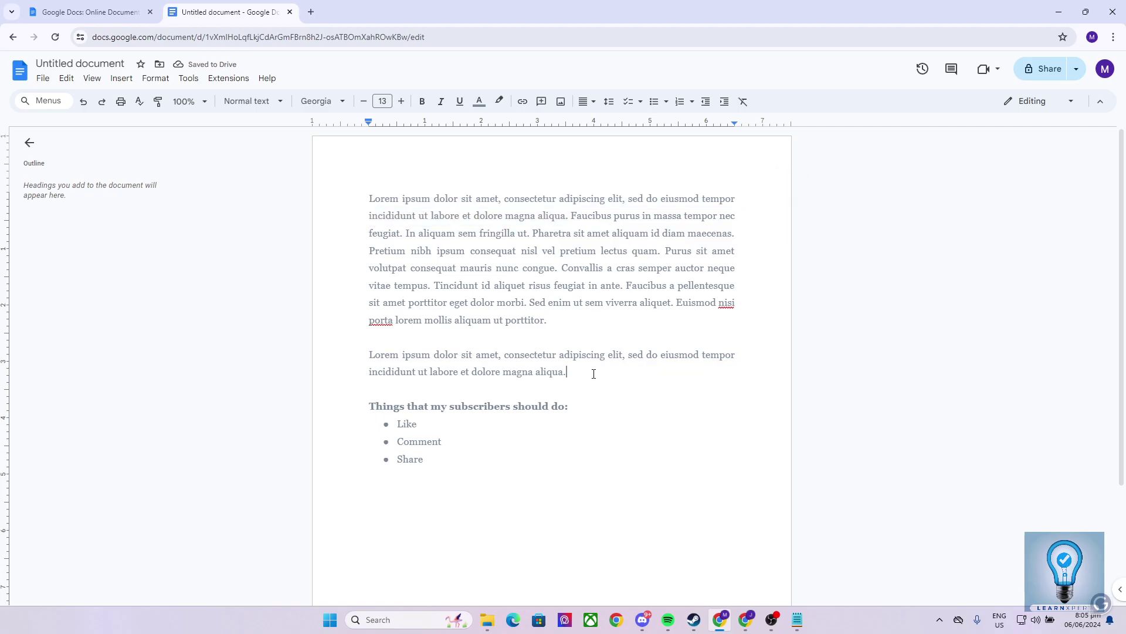
{"action": "left_click_drag", "start_coordinate": [480, 355], "coordinate": [369, 332]}
{"action": "left_click", "coordinate": [594, 375]}
{"action": "left_click_drag", "start_coordinate": [595, 374], "coordinate": [354, 343]}
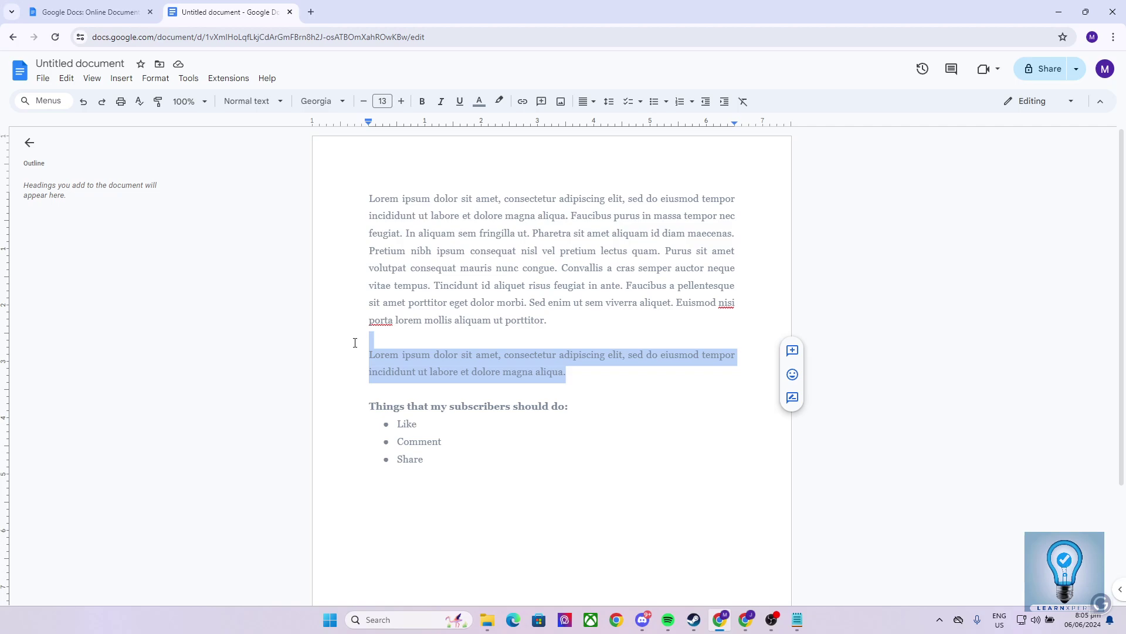
{"action": "key", "text": "BackSpace"}
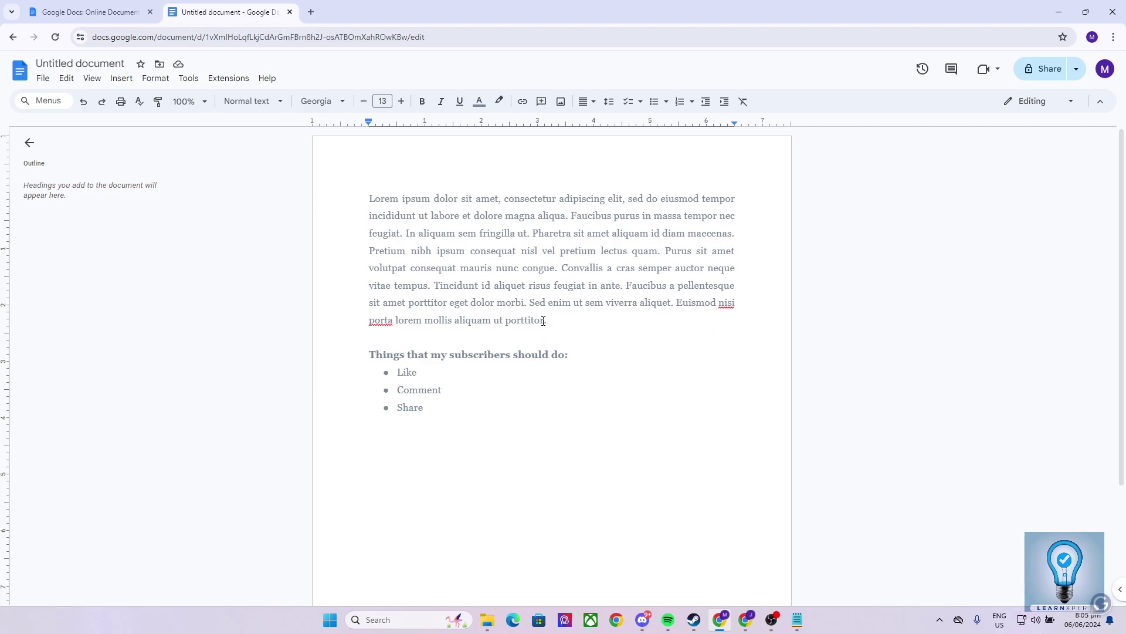
{"action": "left_click_drag", "start_coordinate": [555, 321], "coordinate": [368, 203]}
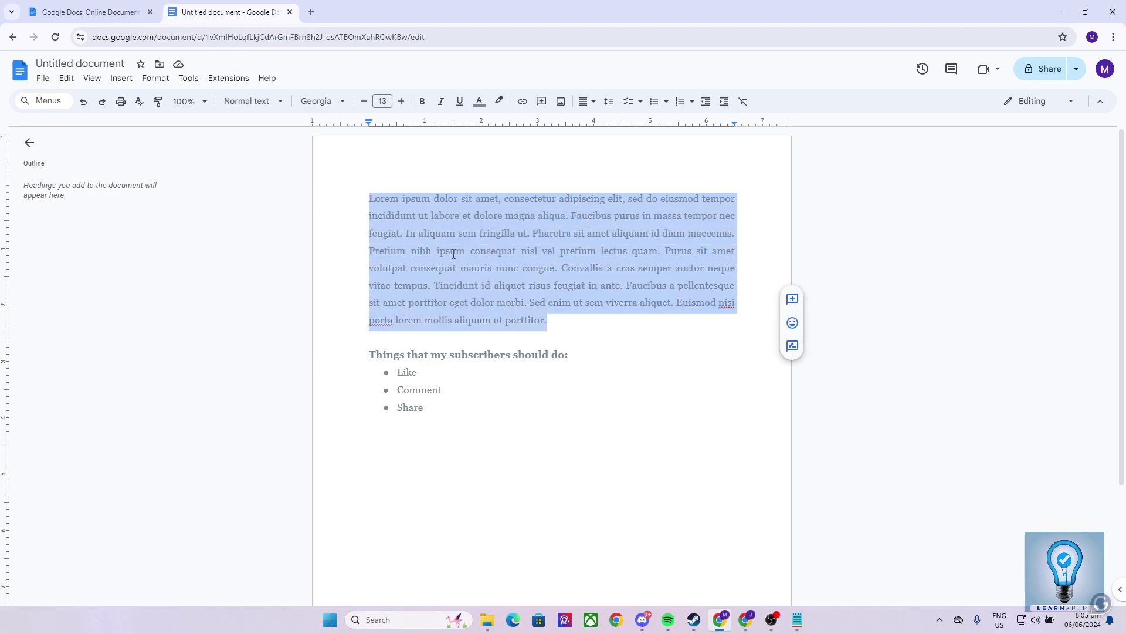
{"action": "left_click", "coordinate": [558, 317]}
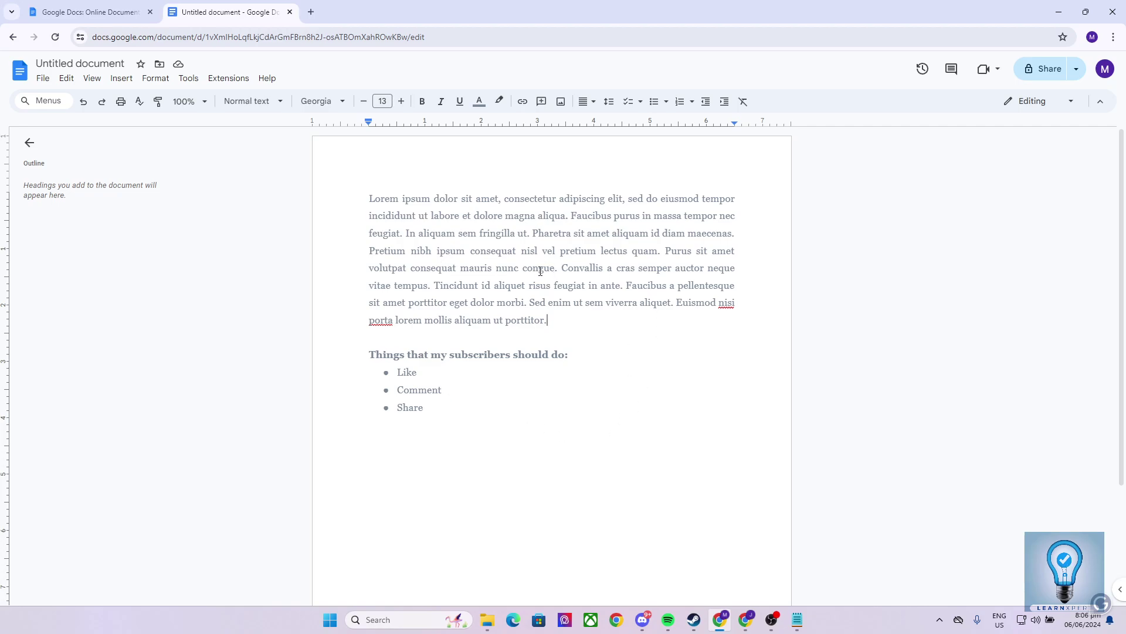
{"action": "key", "text": "ctrl+a"}
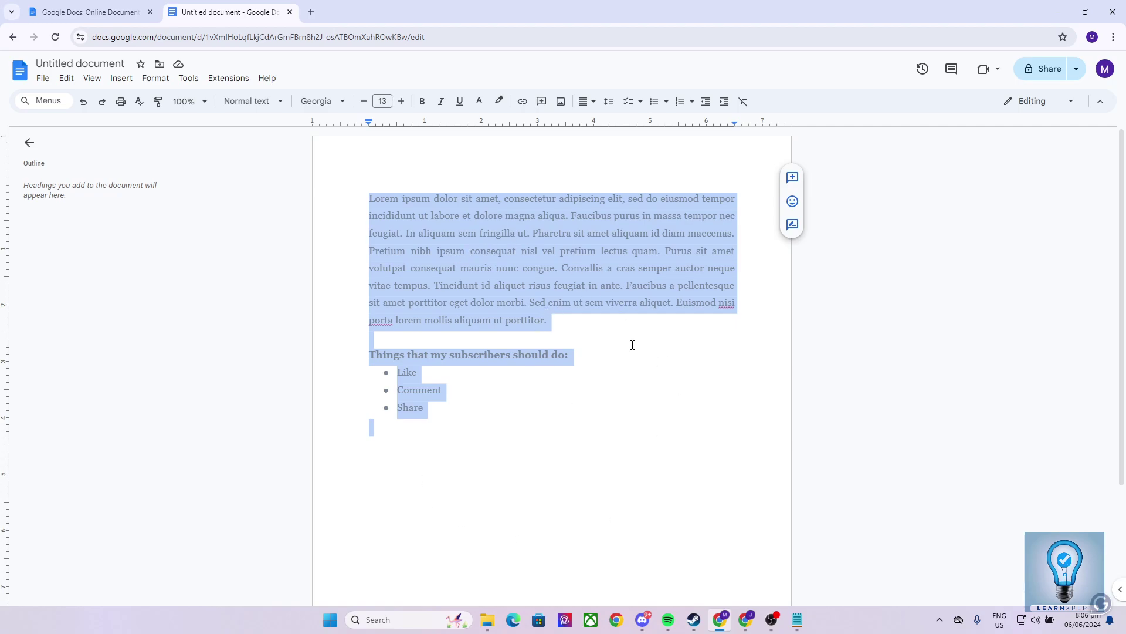
{"action": "left_click", "coordinate": [595, 324]}
{"action": "left_click_drag", "start_coordinate": [573, 321], "coordinate": [369, 193]}
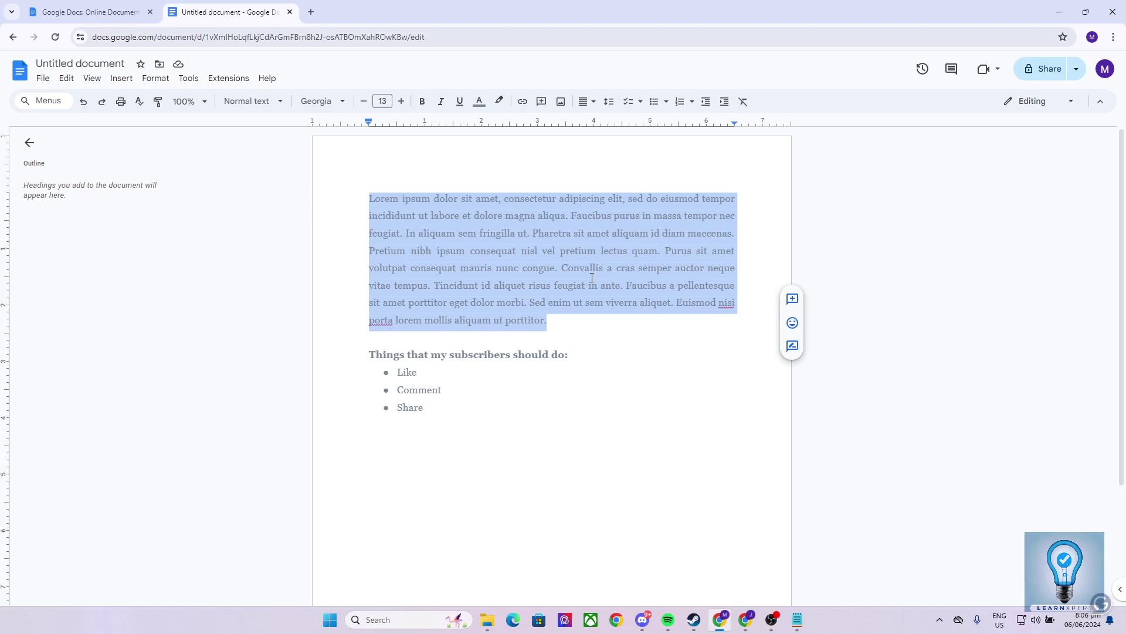
{"action": "left_click", "coordinate": [566, 322]}
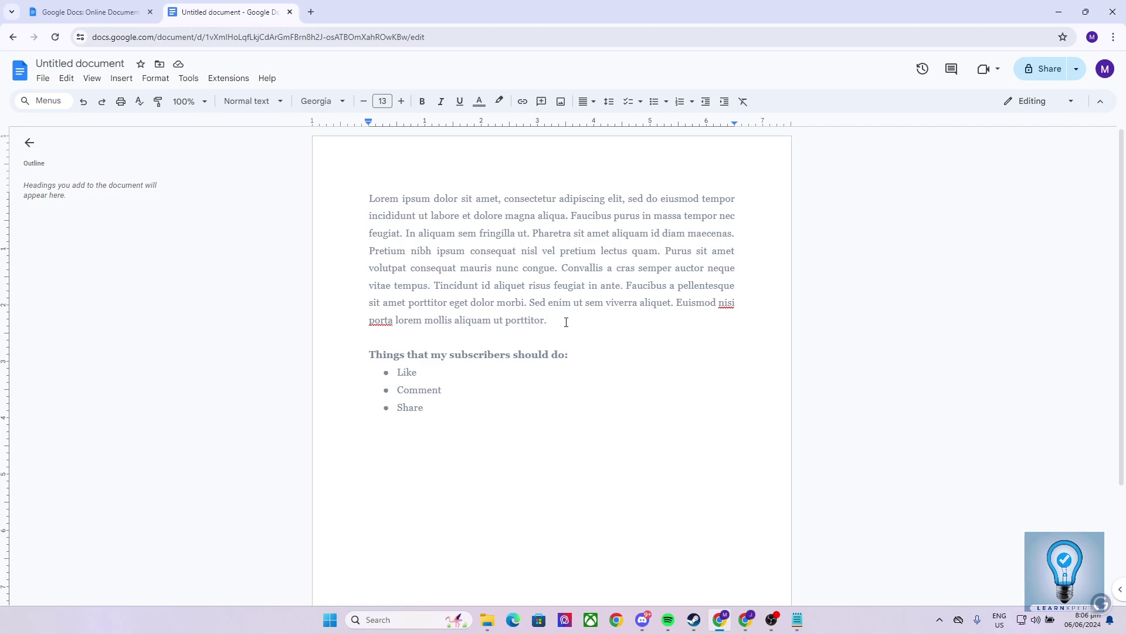
{"action": "key", "text": "Return"}
{"action": "key", "text": "Return"}
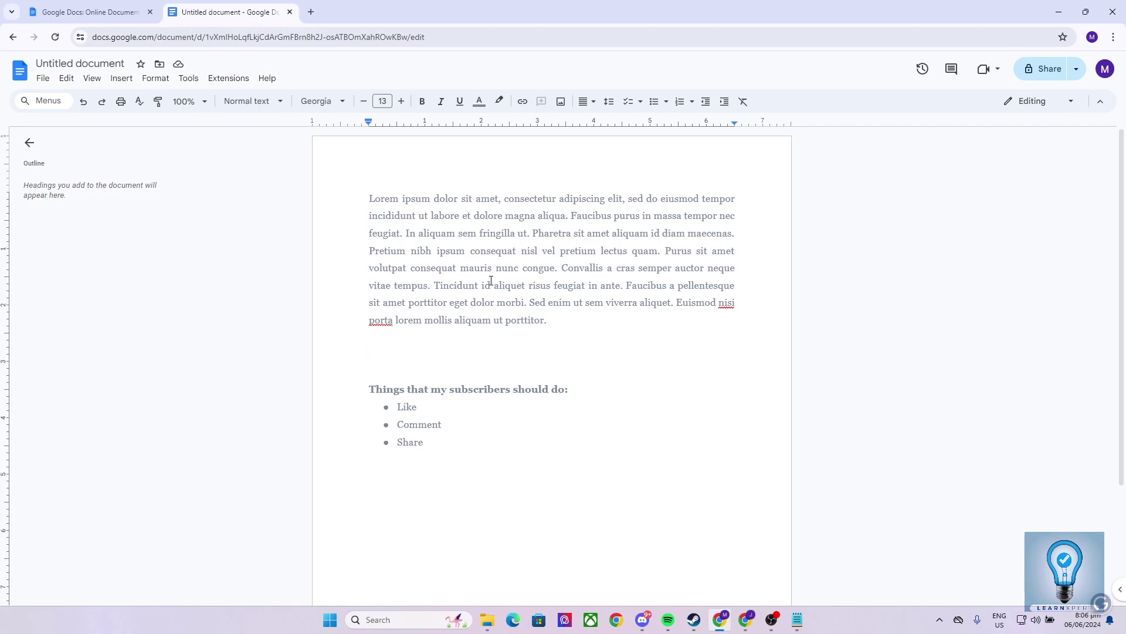
{"action": "key", "text": "ctrl+v"}
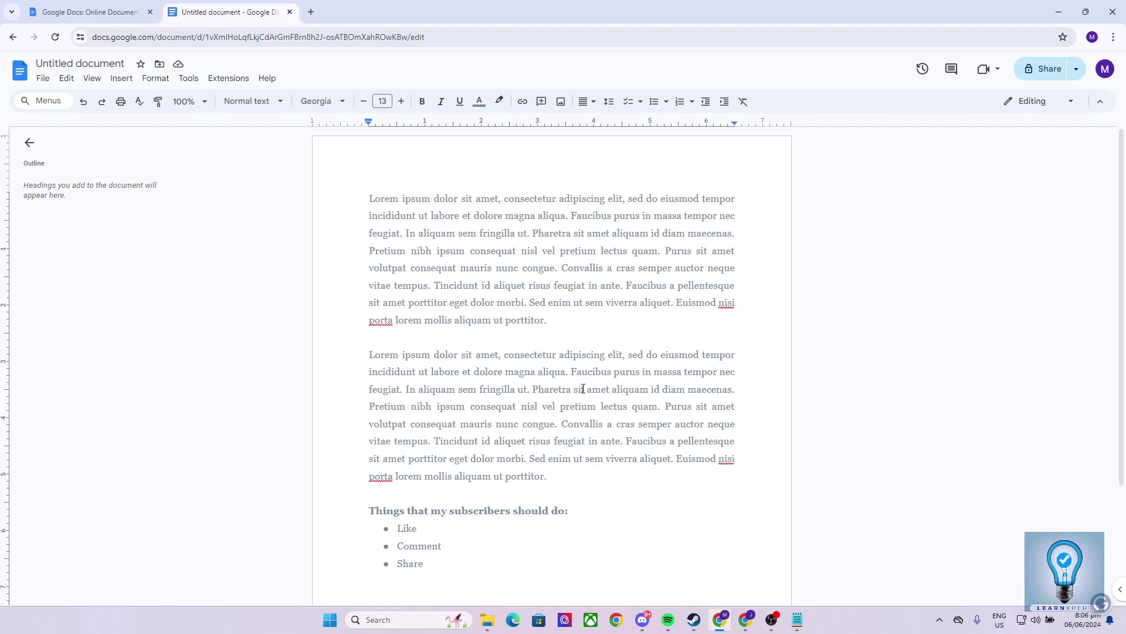
{"action": "key", "text": "ctrl+z"}
{"action": "key", "text": "ctrl+z"}
{"action": "key", "text": "ctrl+z"}
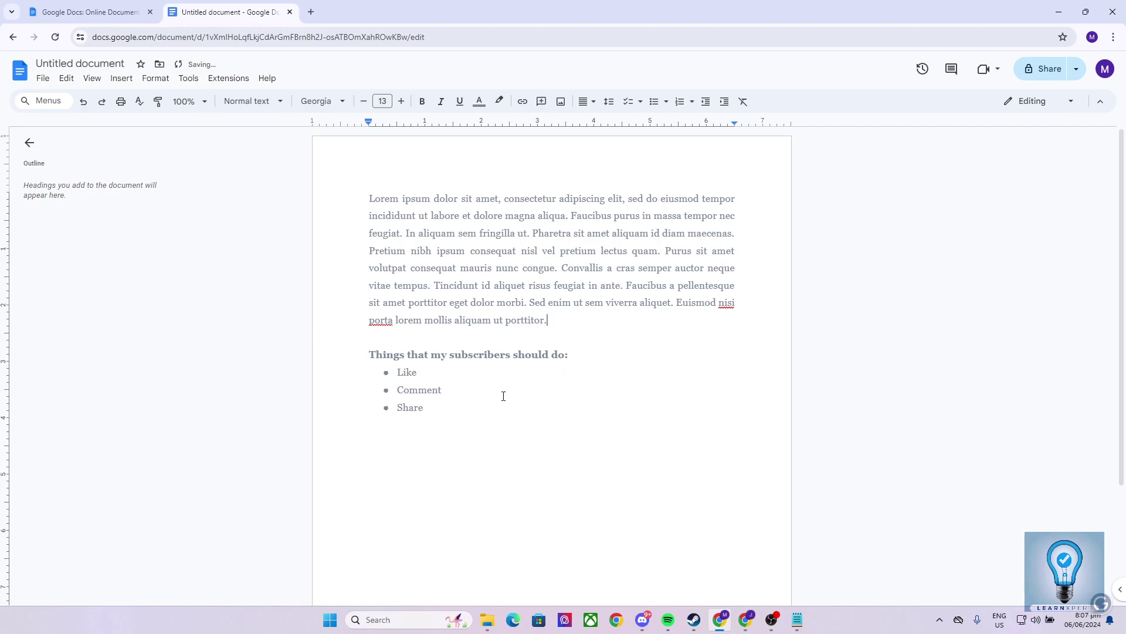
- Paste the heading and bullet list after Share, then undo that paste
{"action": "mouse_move", "coordinate": [449, 410]}
{"action": "left_mouse_down"}
{"action": "mouse_move", "coordinate": [377, 369]}
{"action": "mouse_move", "coordinate": [397, 373]}
{"action": "mouse_move", "coordinate": [425, 430]}
{"action": "mouse_move", "coordinate": [427, 411]}
{"action": "left_mouse_up"}
{"action": "left_click", "coordinate": [370, 355]}
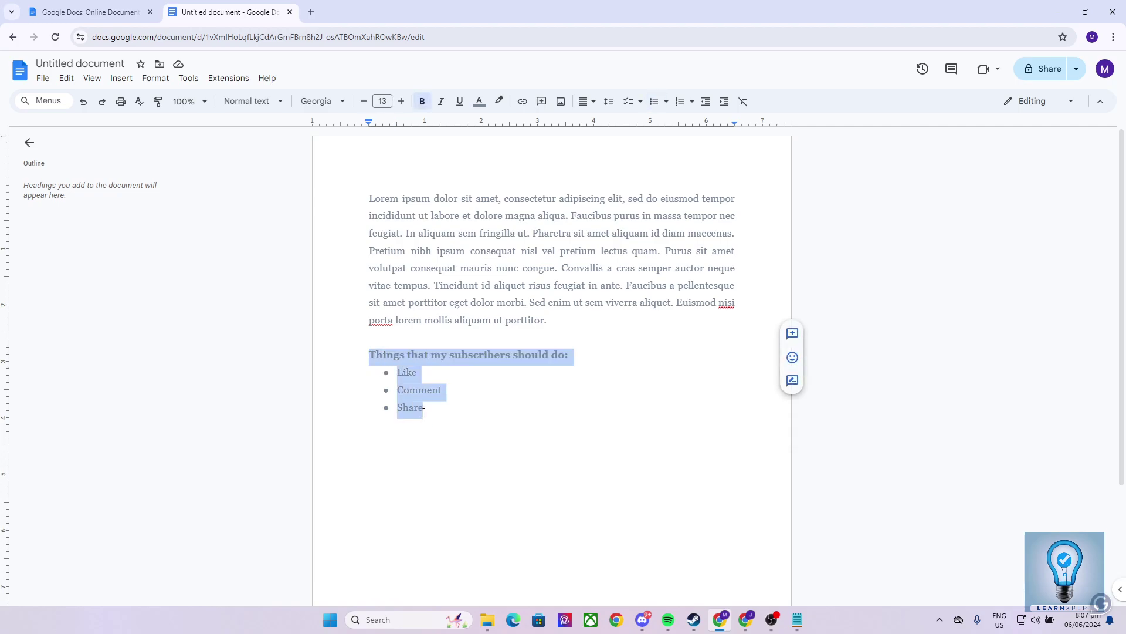
{"action": "left_click", "coordinate": [434, 412]}
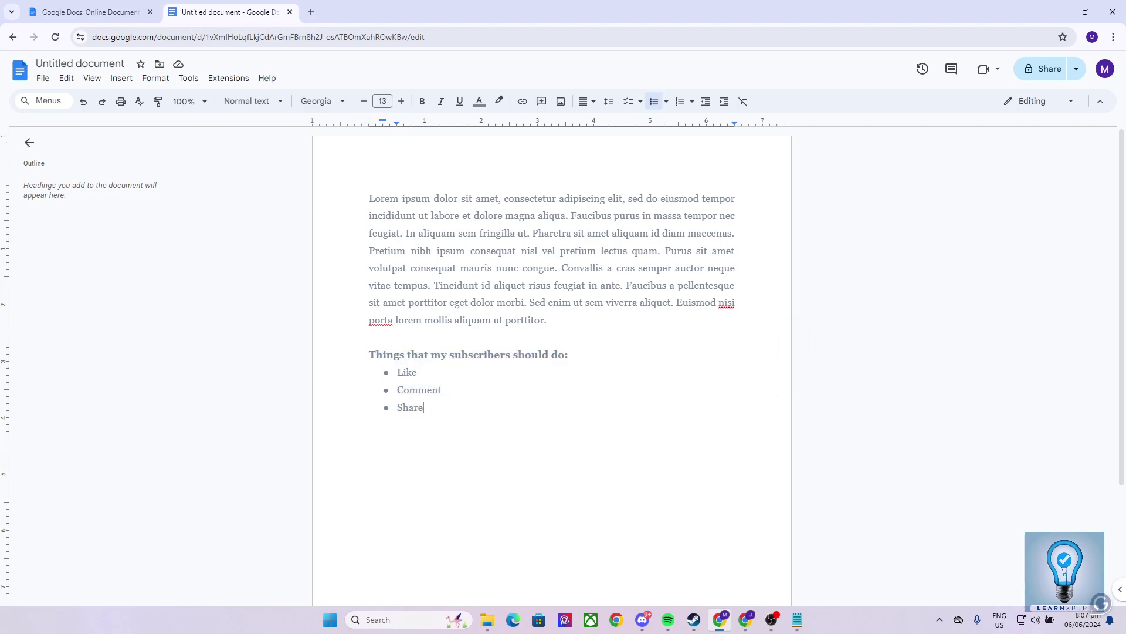
{"action": "scroll", "coordinate": [401, 352], "scroll_direction": "down", "scroll_amount": 1}
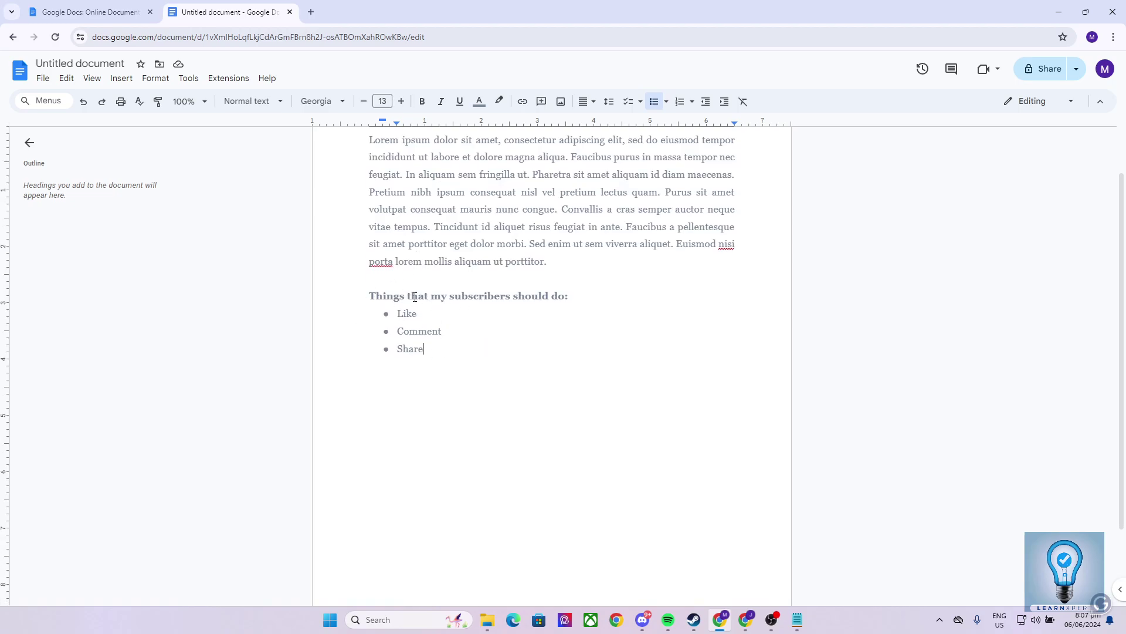
{"action": "left_click_drag", "start_coordinate": [370, 297], "coordinate": [427, 347]}
{"action": "key", "text": "ctrl+c"}
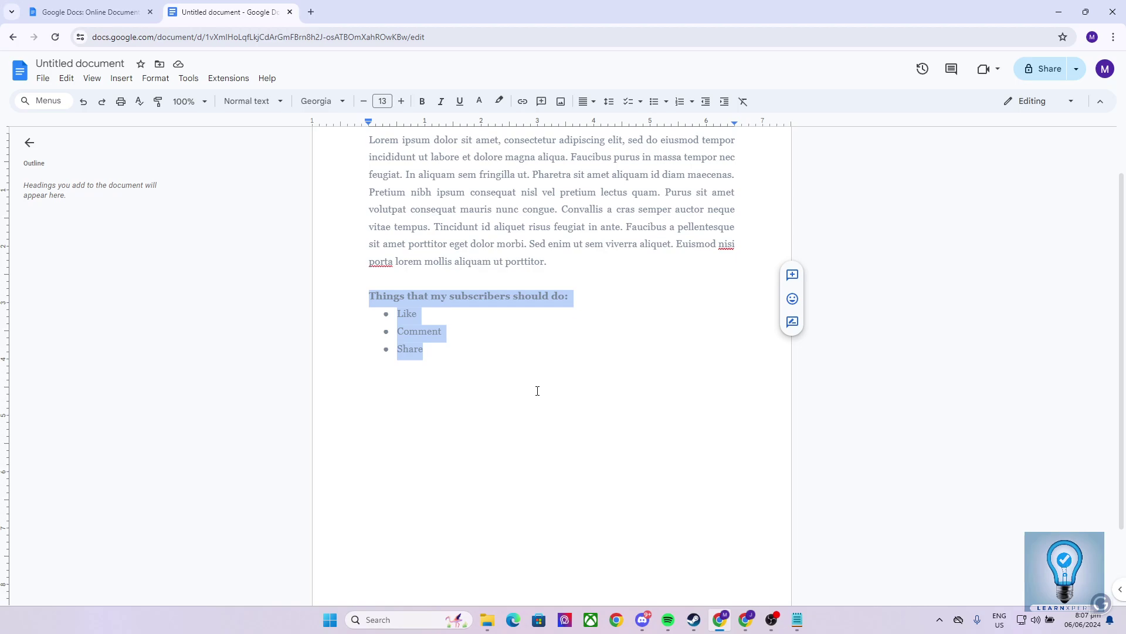
{"action": "left_click", "coordinate": [444, 357]}
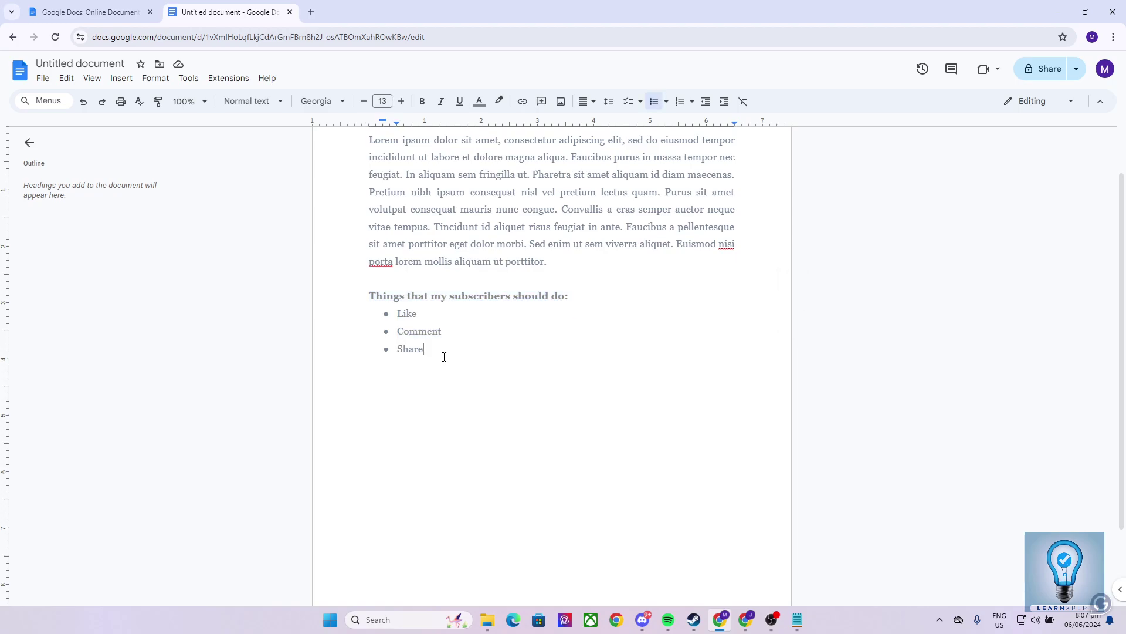
{"action": "key", "text": "Return"}
{"action": "key", "text": "Return"}
{"action": "key", "text": "Return"}
{"action": "key", "text": "ctrl+v"}
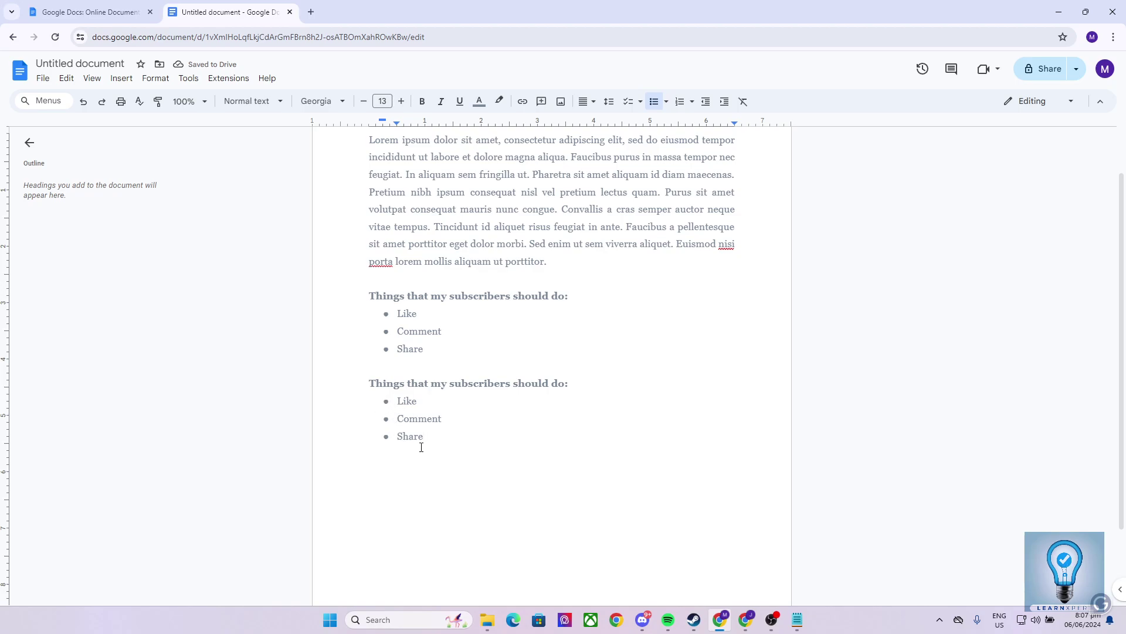
{"action": "key", "text": "ctrl+z"}
{"action": "key", "text": "ctrl+z"}
{"action": "key", "text": "ctrl+z"}
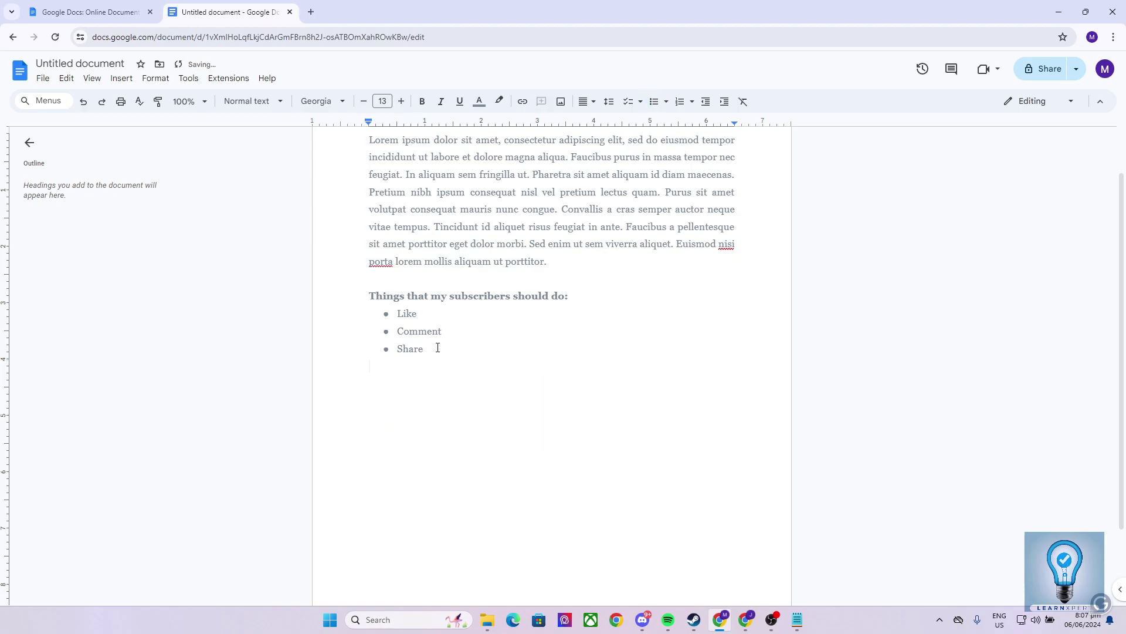
- Copy the bold heading with its Like, Comment, Share bullets
{"action": "triple_click", "coordinate": [369, 298]}
{"action": "left_click", "coordinate": [369, 296]}
{"action": "left_click_drag", "start_coordinate": [369, 296], "coordinate": [425, 350]}
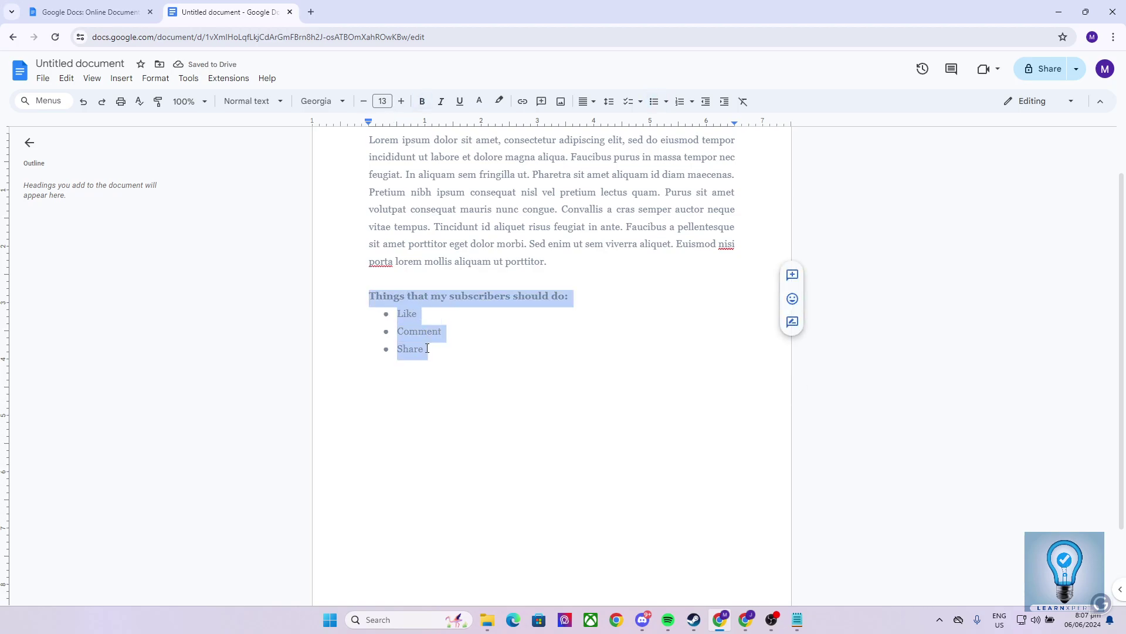
{"action": "right_click", "coordinate": [415, 341]}
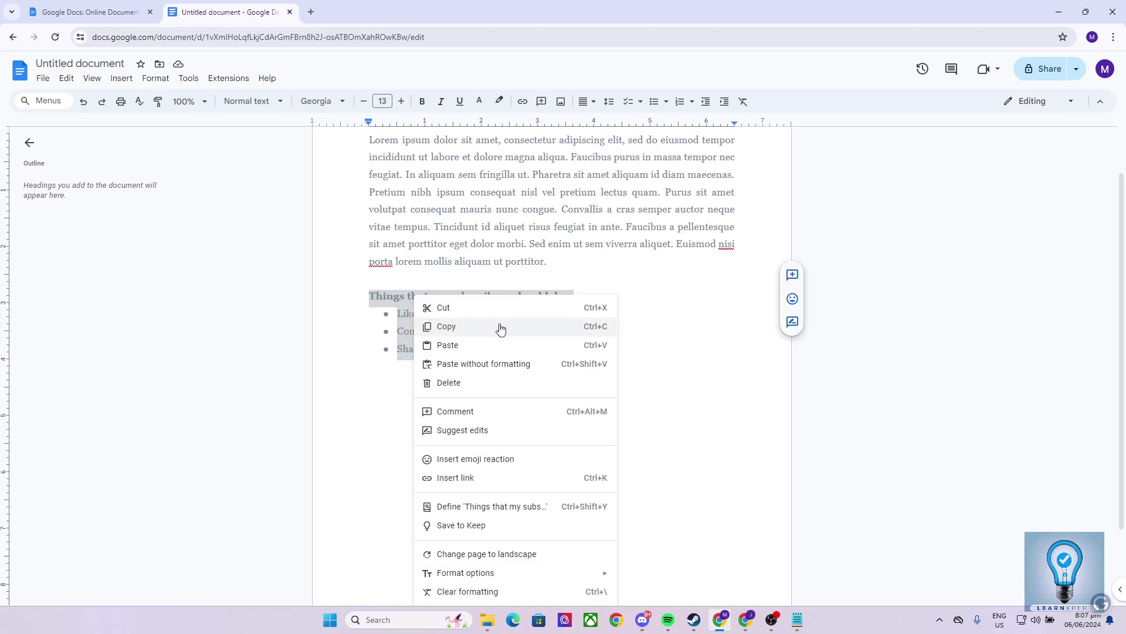
{"action": "left_click", "coordinate": [454, 324]}
- Paste the heading and bullet list on the empty line below the original
{"action": "left_click", "coordinate": [441, 360]}
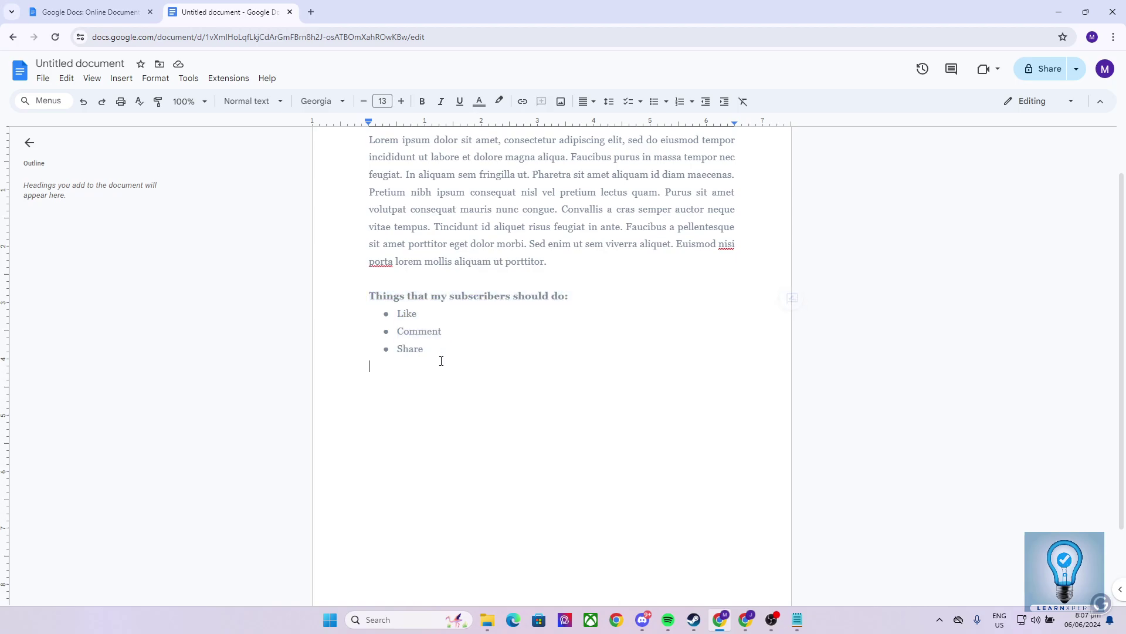
{"action": "key", "text": "Return"}
{"action": "right_click", "coordinate": [386, 380]}
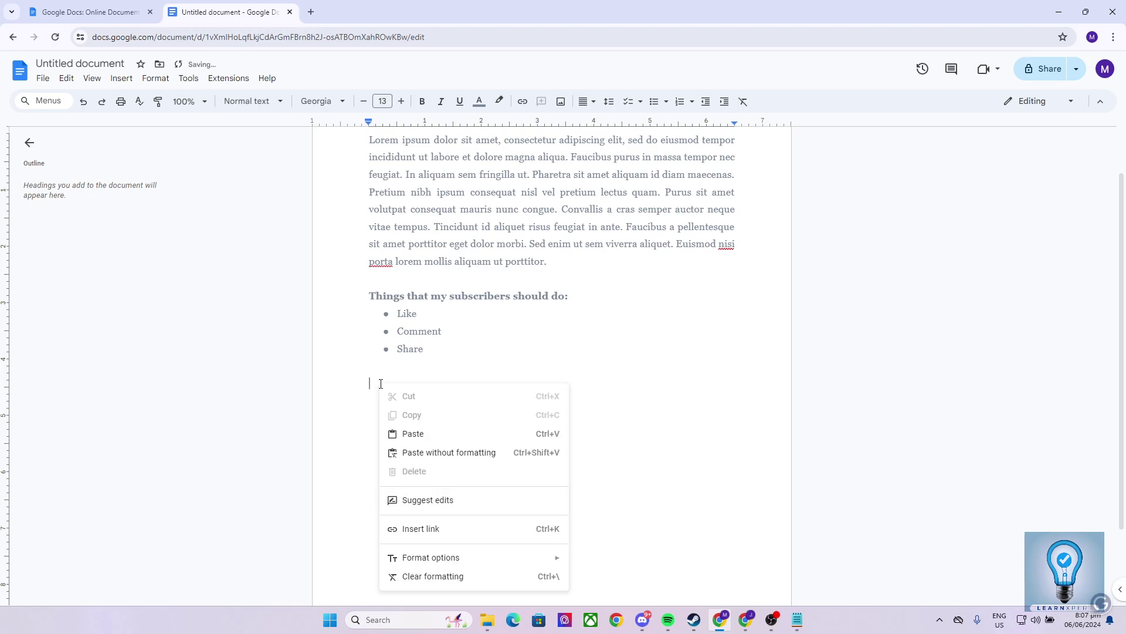
{"action": "left_click", "coordinate": [427, 434]}
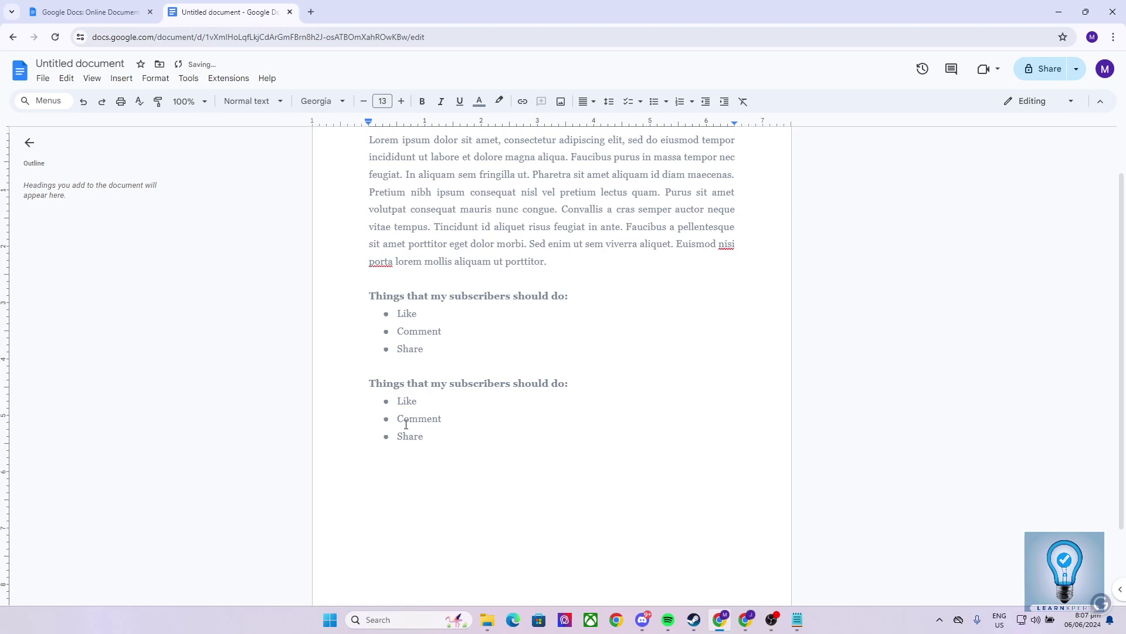
{"action": "left_click", "coordinate": [420, 366]}
{"action": "scroll", "coordinate": [630, 395], "scroll_direction": "up", "scroll_amount": 1}
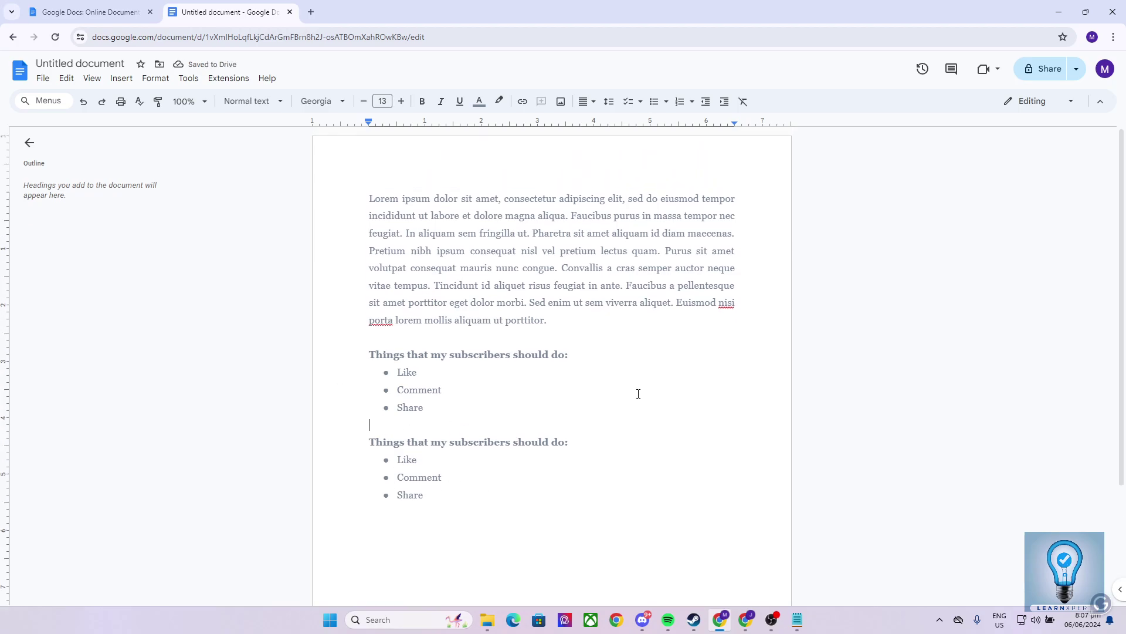